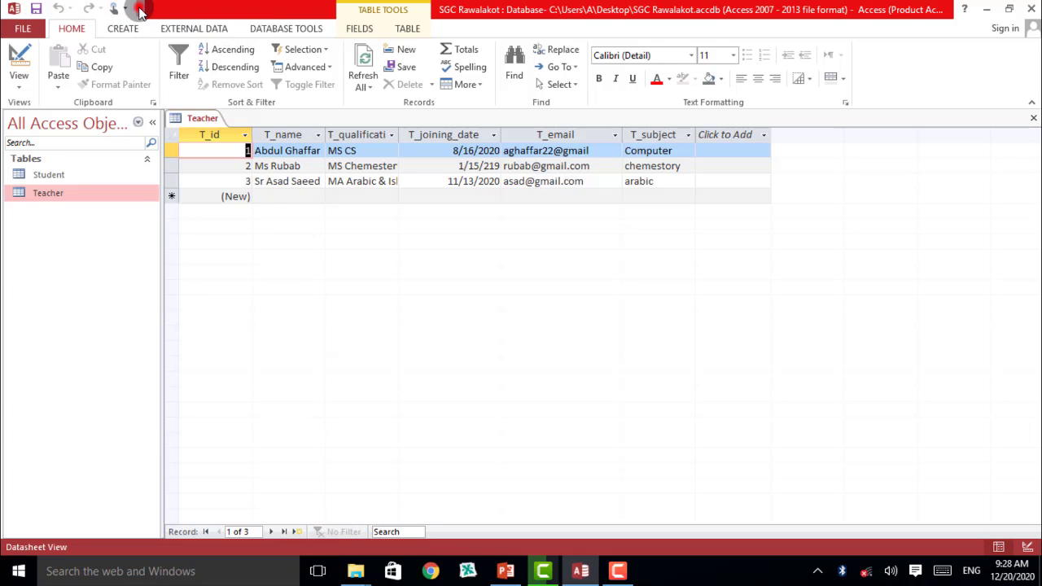
Add the Email command to the Quick Access Toolbar and remove it again
{"action": "left_click", "coordinate": [140, 10]}
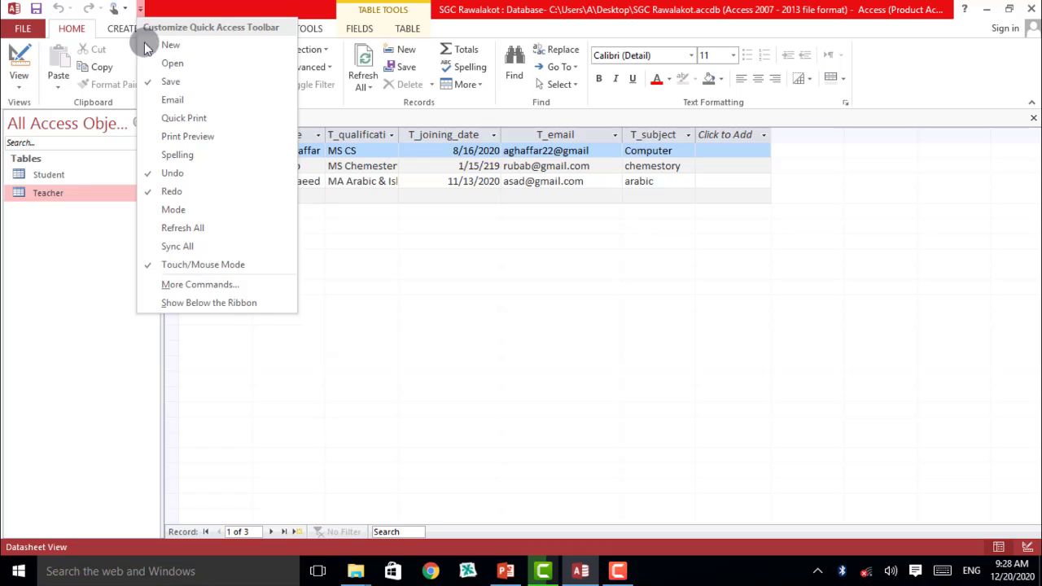
{"action": "left_click", "coordinate": [162, 100]}
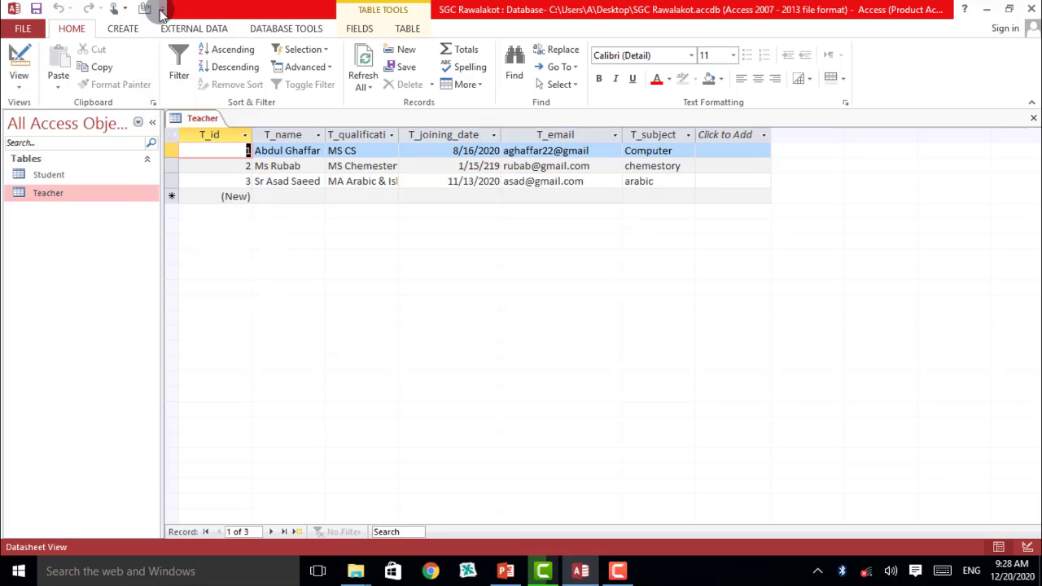
{"action": "left_click", "coordinate": [161, 10]}
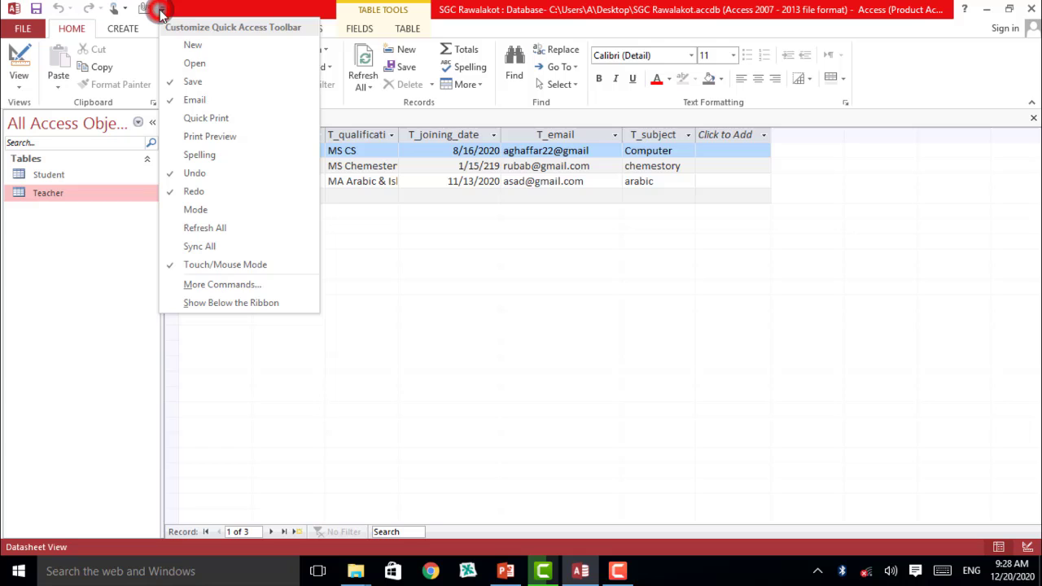
{"action": "left_click", "coordinate": [172, 101]}
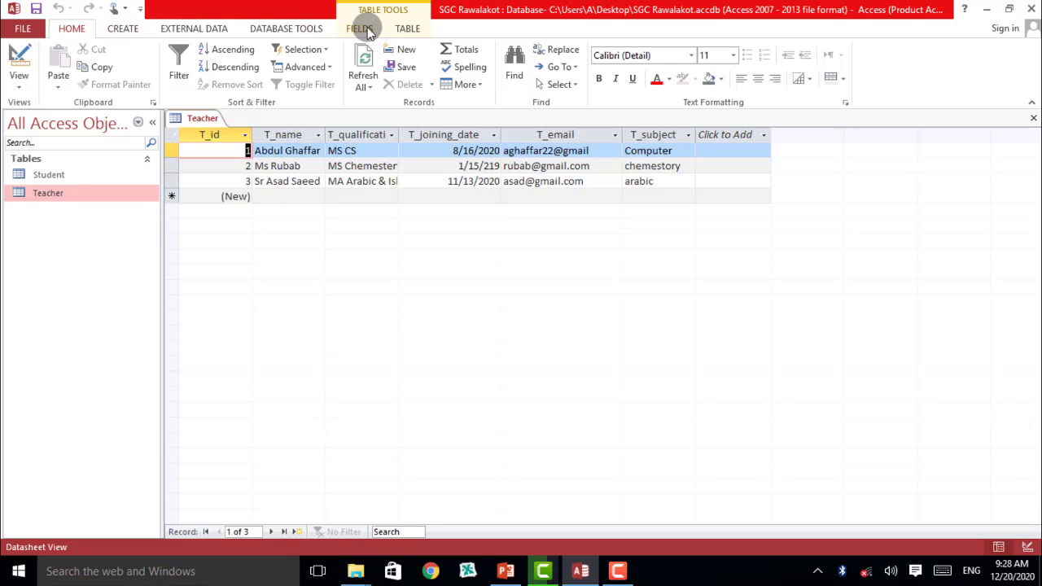
Examine the database's Info page with its compact, repair and encryption options, and return to the Teacher table
{"action": "left_click", "coordinate": [122, 28]}
{"action": "left_click", "coordinate": [72, 31]}
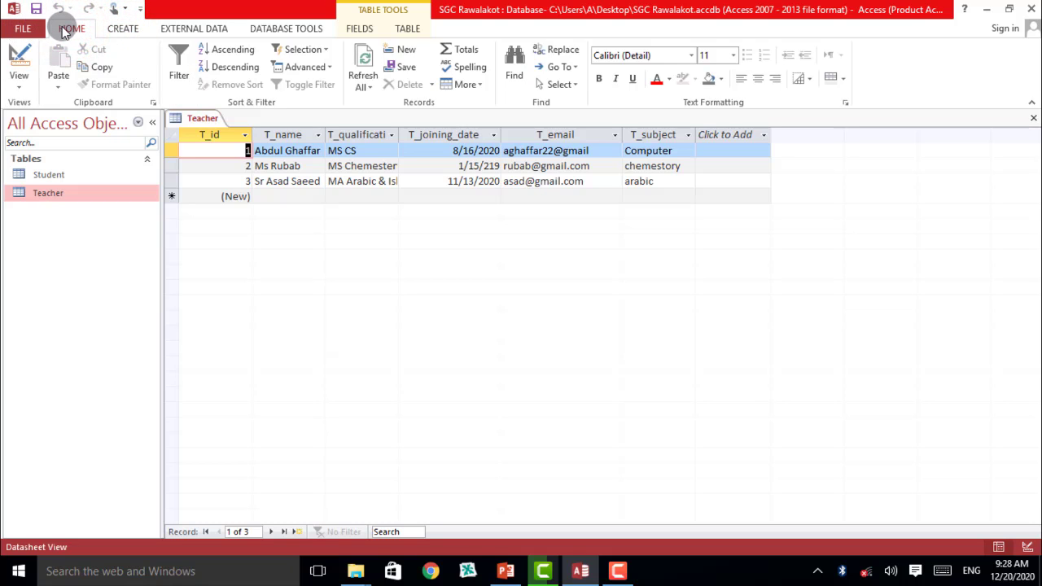
{"action": "left_click", "coordinate": [25, 29]}
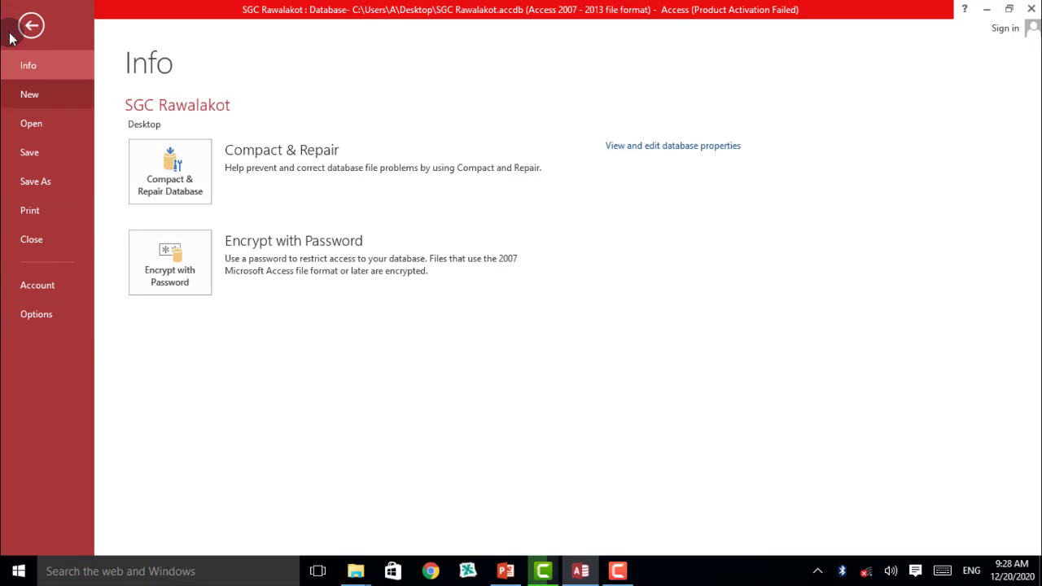
{"action": "left_click", "coordinate": [30, 25]}
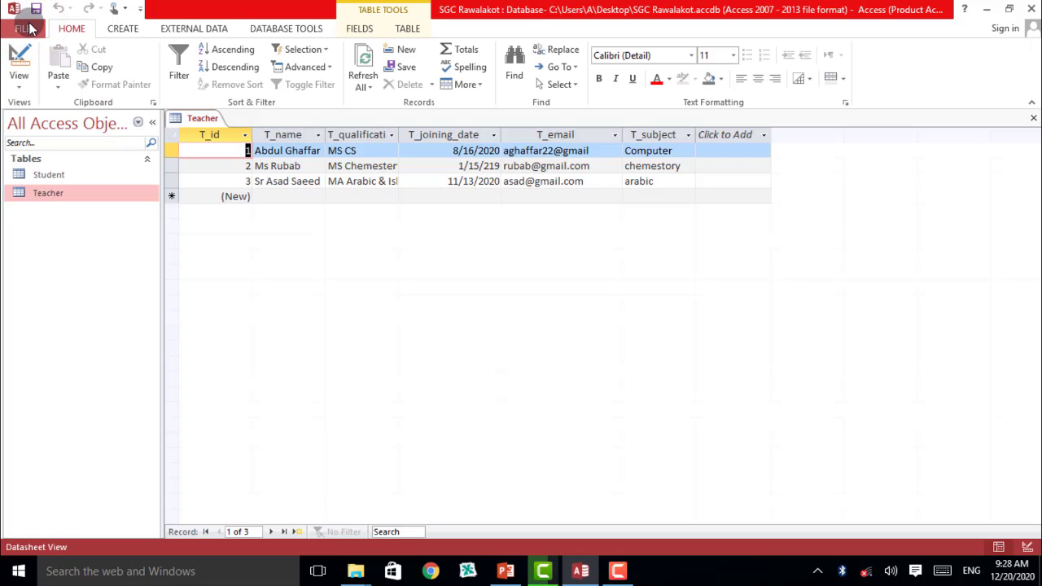
{"action": "left_click", "coordinate": [27, 28]}
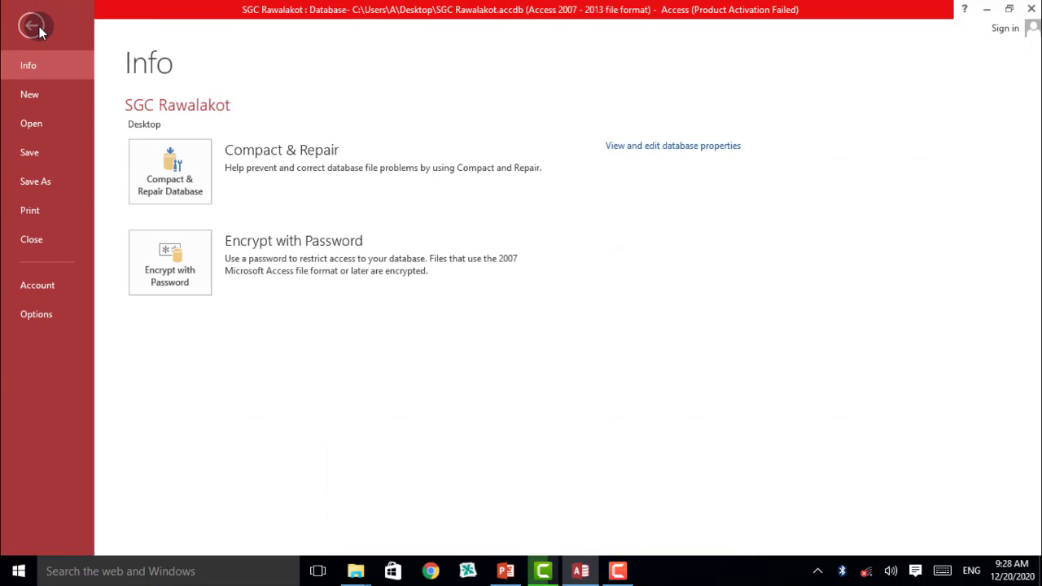
{"action": "left_click", "coordinate": [33, 26]}
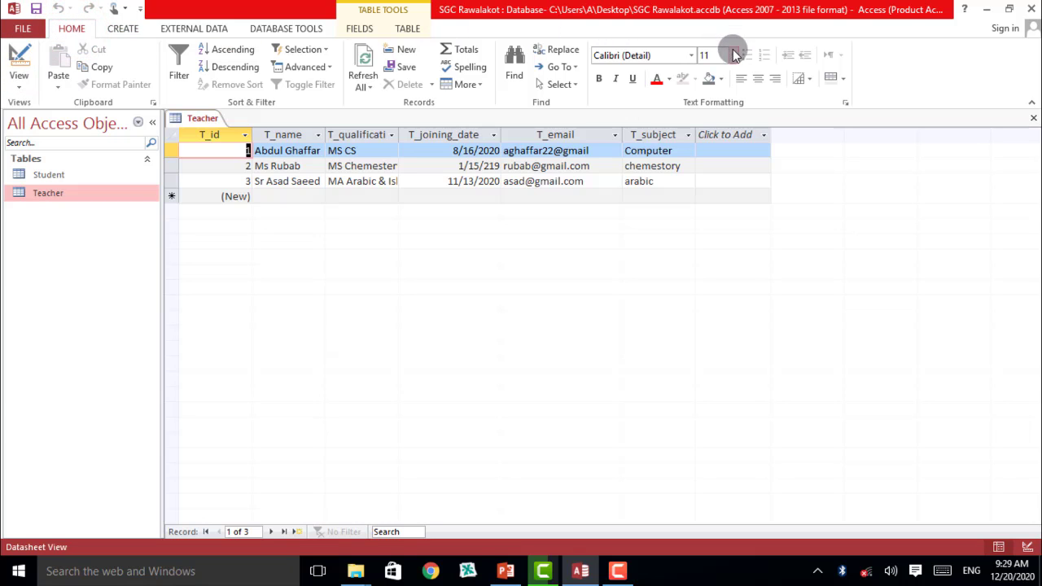
Review the ribbon commands for creating objects, external data, database tools, fields and table events, ending on the Home commands
{"action": "left_click", "coordinate": [120, 28]}
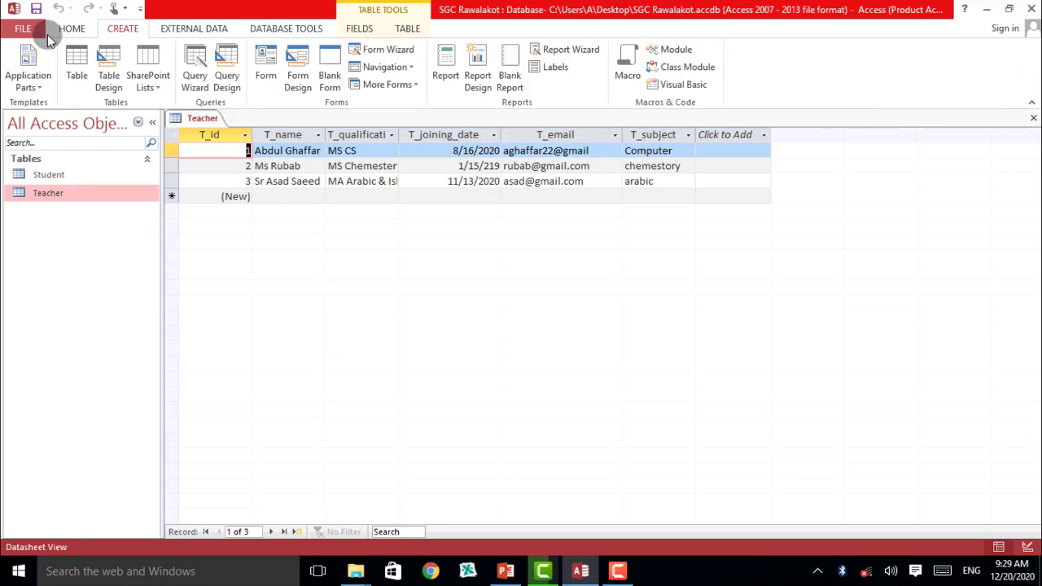
{"action": "left_click", "coordinate": [189, 29]}
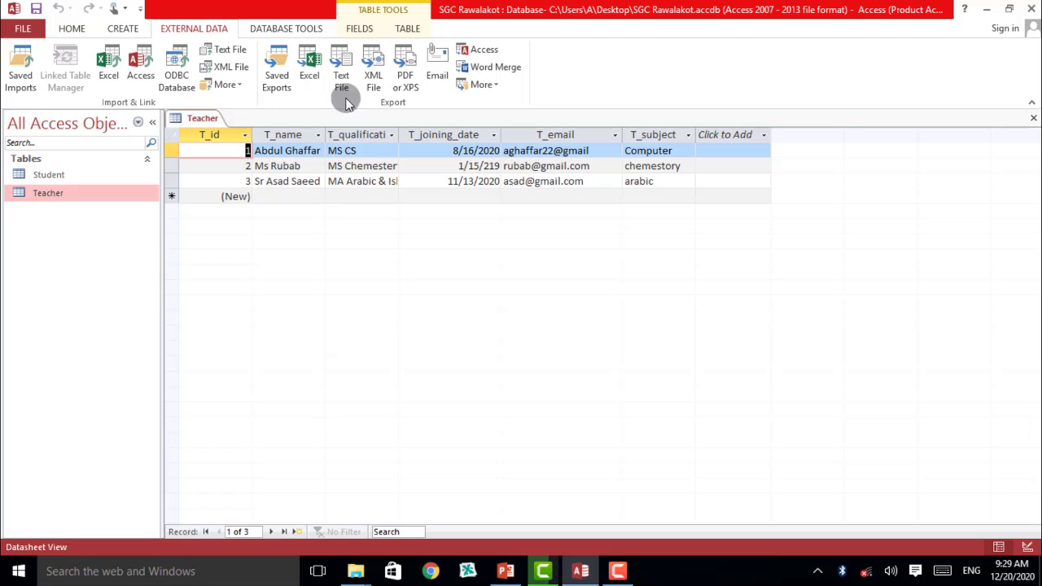
{"action": "left_click", "coordinate": [272, 30]}
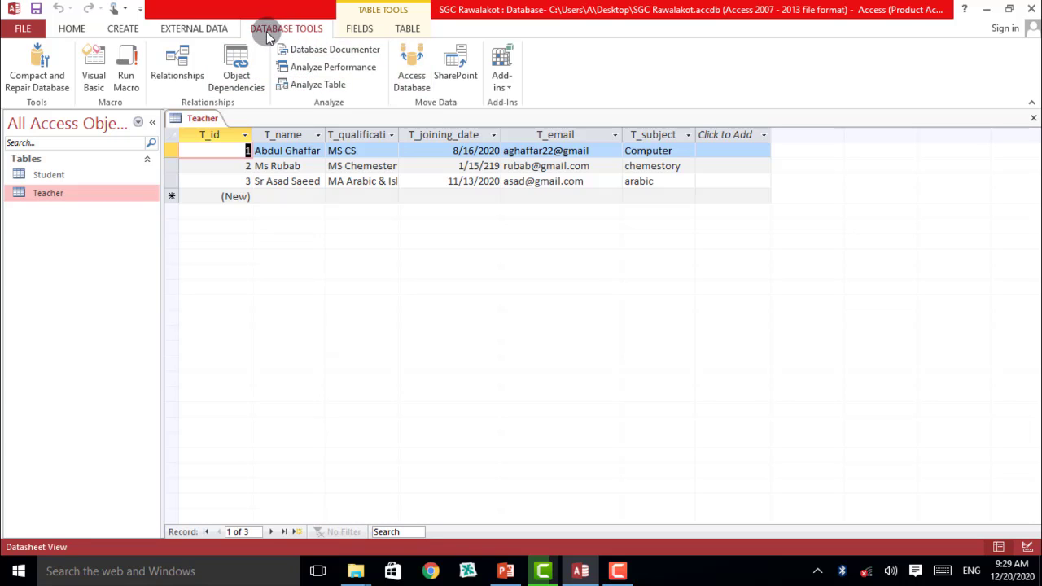
{"action": "left_click", "coordinate": [350, 29]}
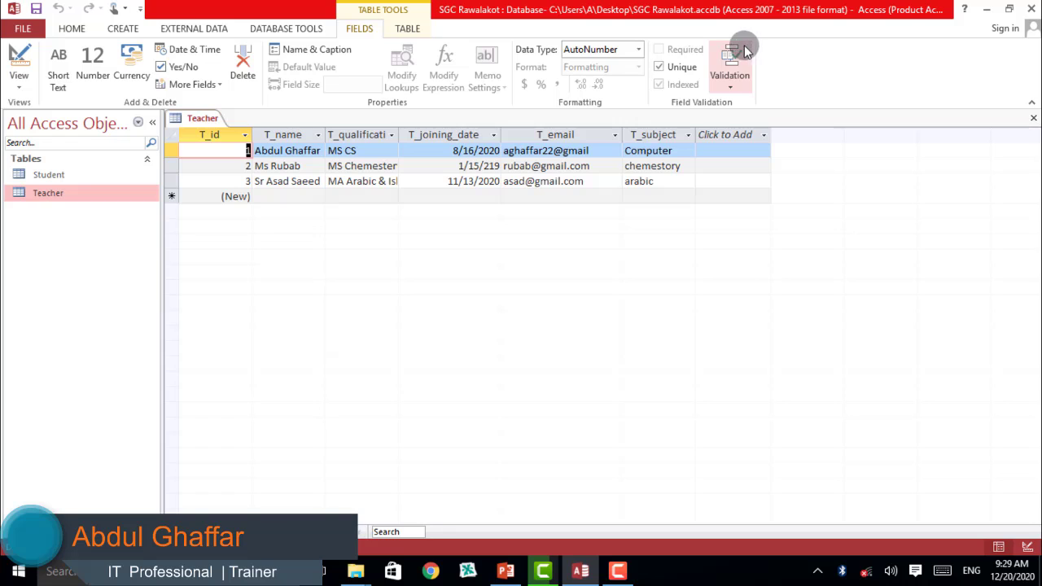
{"action": "left_click", "coordinate": [410, 30]}
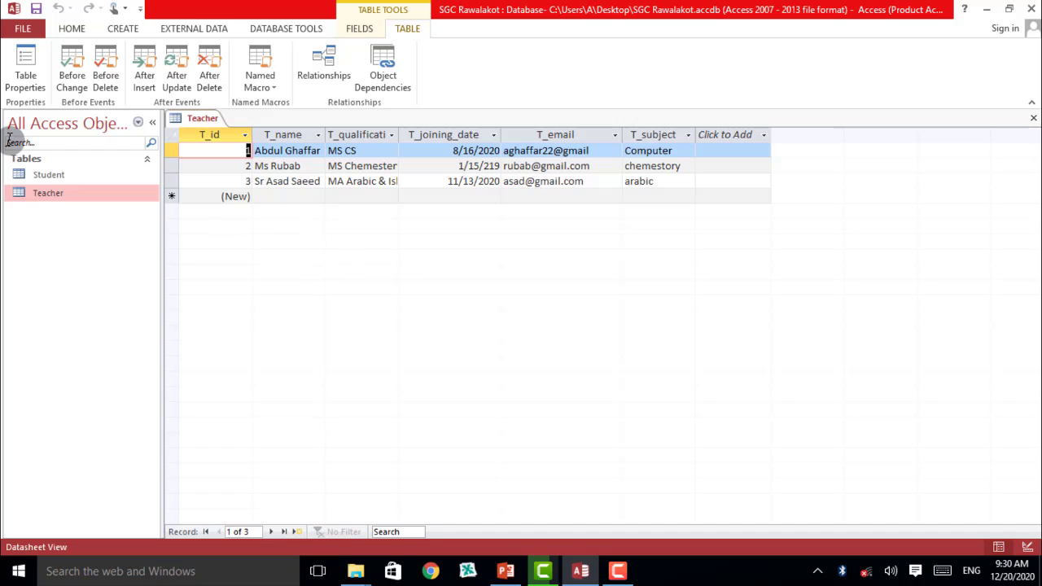
{"action": "left_click", "coordinate": [67, 31]}
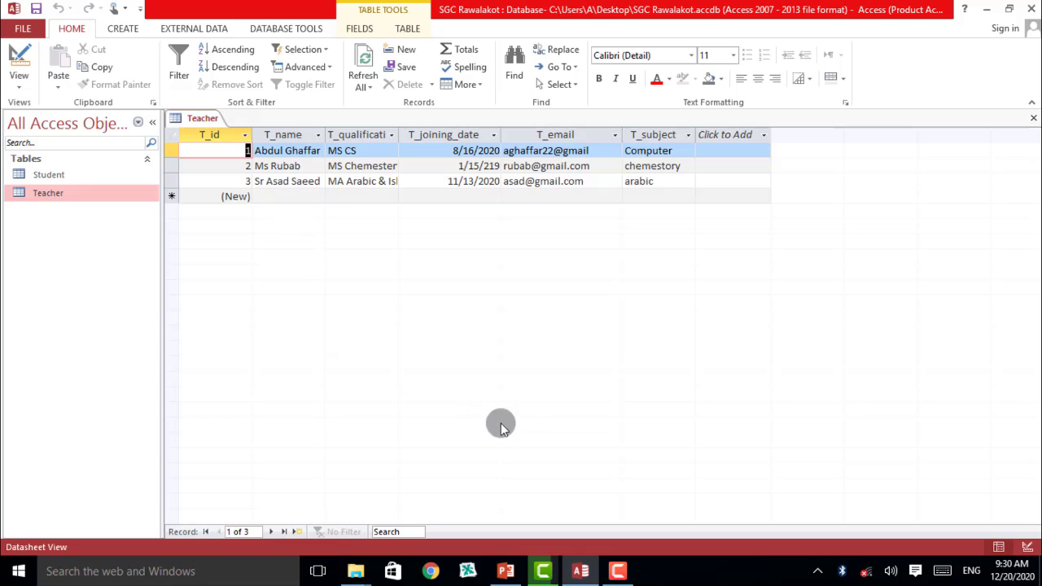
Switch to the Chapter 5 presentation in PowerPoint and display slide 14 about the MS Access application window
{"action": "left_click", "coordinate": [510, 577]}
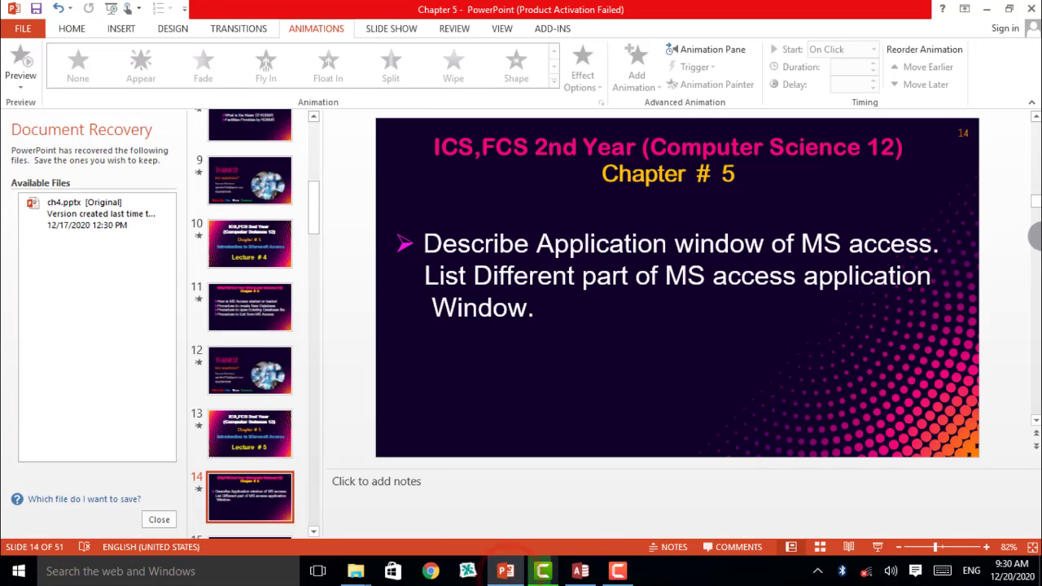
{"action": "left_click_drag", "start_coordinate": [1034, 213], "coordinate": [1025, 147]}
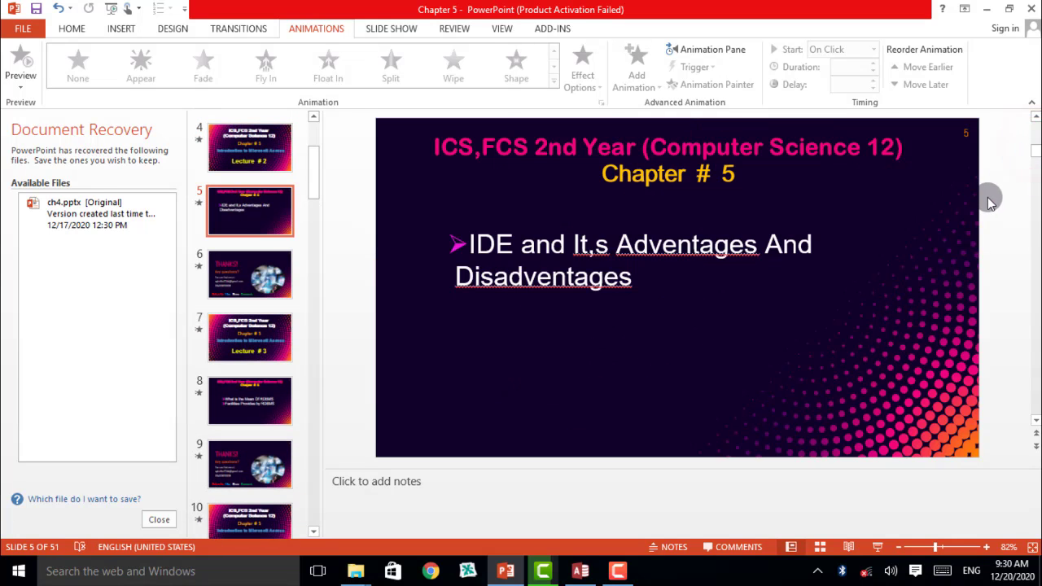
{"action": "scroll", "coordinate": [930, 217], "scroll_direction": "down", "scroll_amount": 2}
{"action": "scroll", "coordinate": [932, 229], "scroll_direction": "down", "scroll_amount": 8}
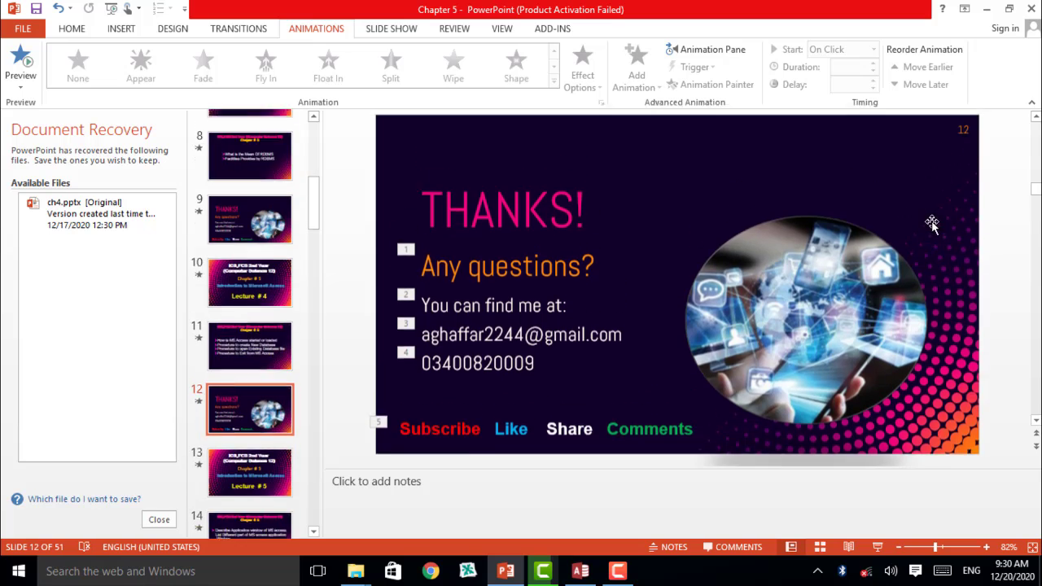
{"action": "scroll", "coordinate": [930, 231], "scroll_direction": "down", "scroll_amount": 3}
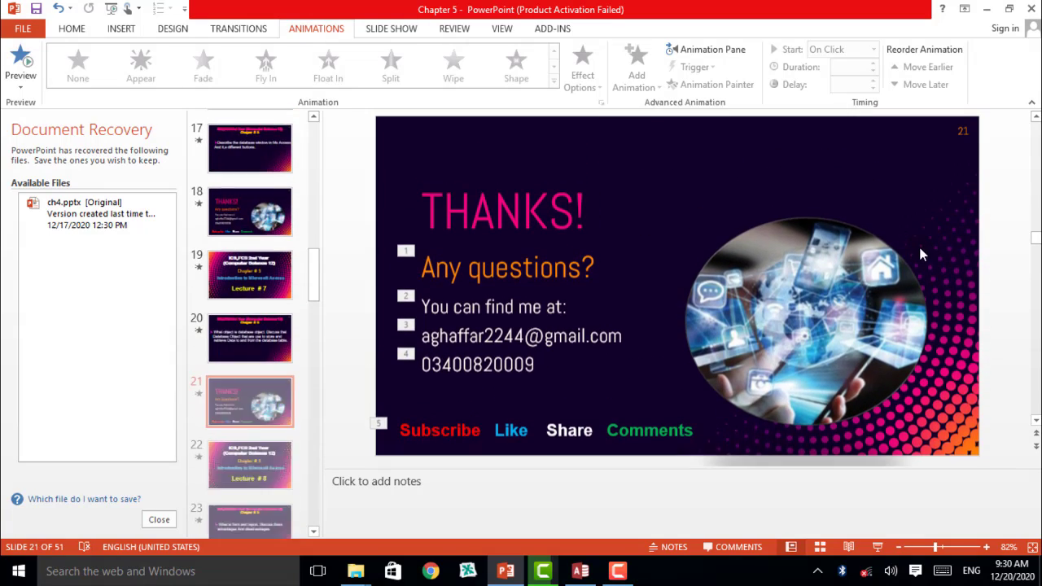
{"action": "left_click_drag", "start_coordinate": [1035, 219], "coordinate": [1036, 181]}
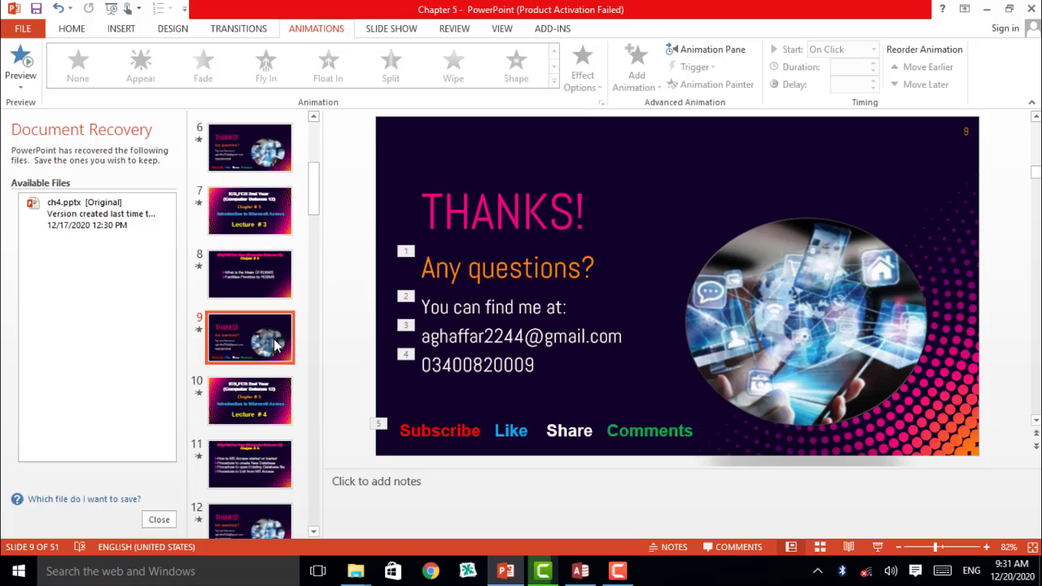
{"action": "left_click", "coordinate": [263, 483]}
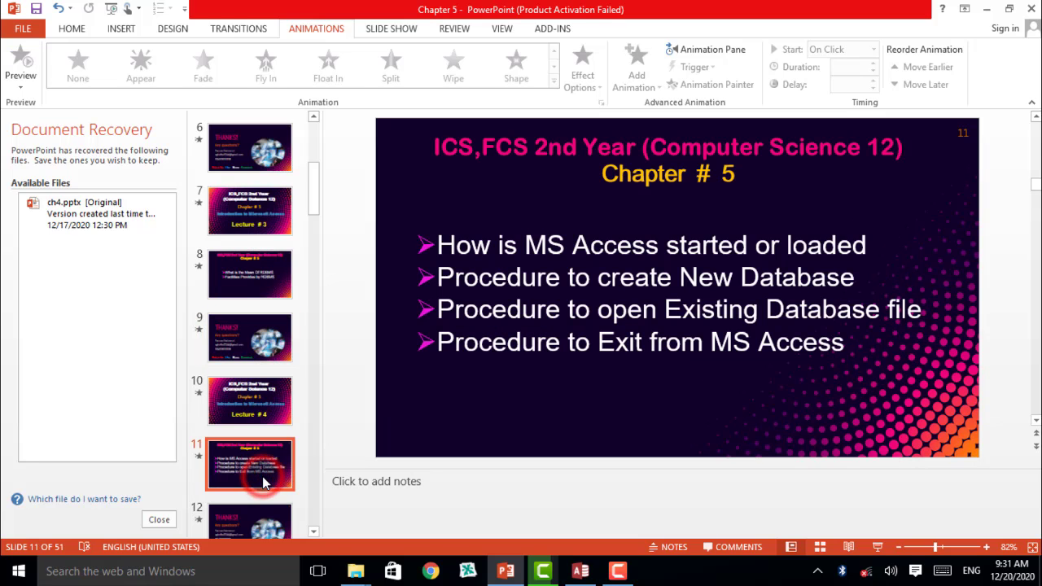
{"action": "left_click", "coordinate": [261, 506]}
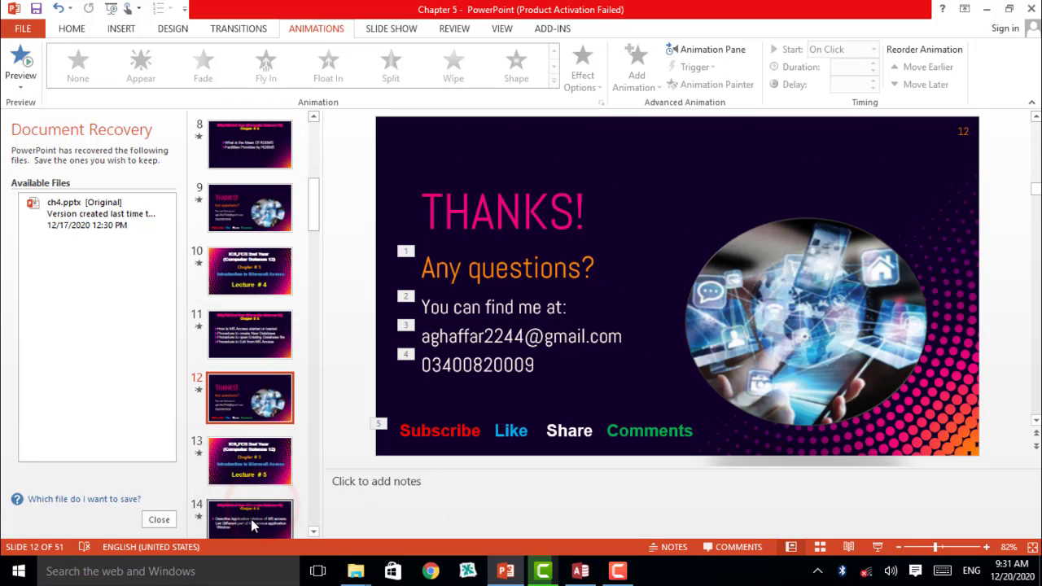
{"action": "left_click", "coordinate": [252, 513]}
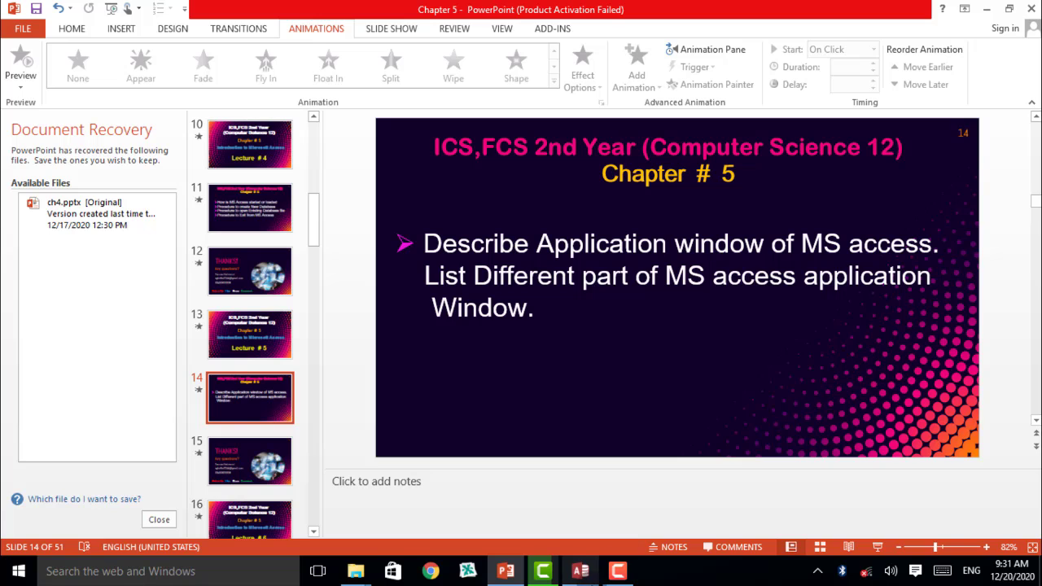
Switch back to Access, enable Caps Lock and enter a capital D in the first Teacher record's T_name field
{"action": "left_click", "coordinate": [580, 571]}
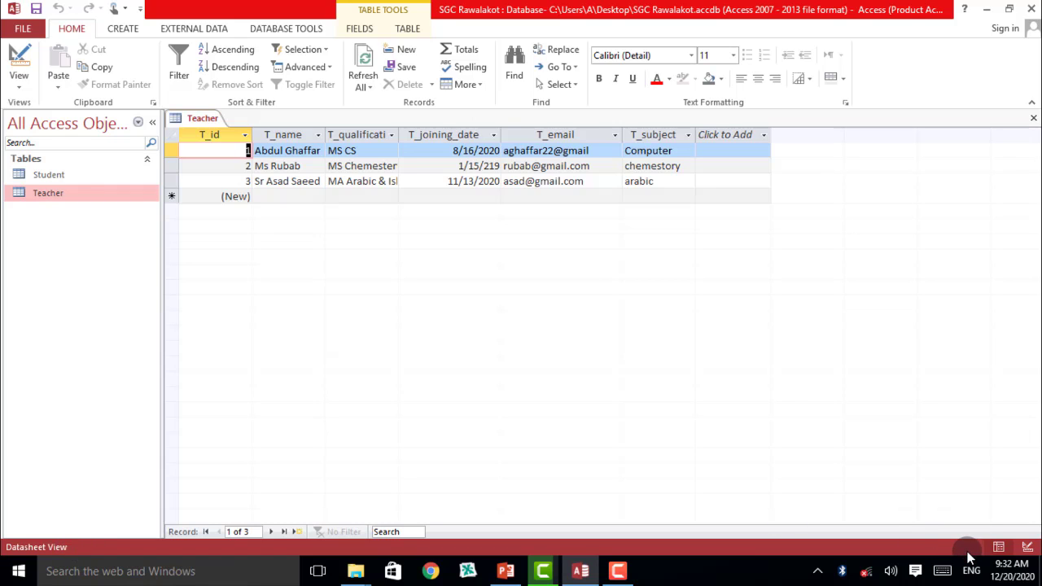
{"action": "key", "text": "Caps_Lock"}
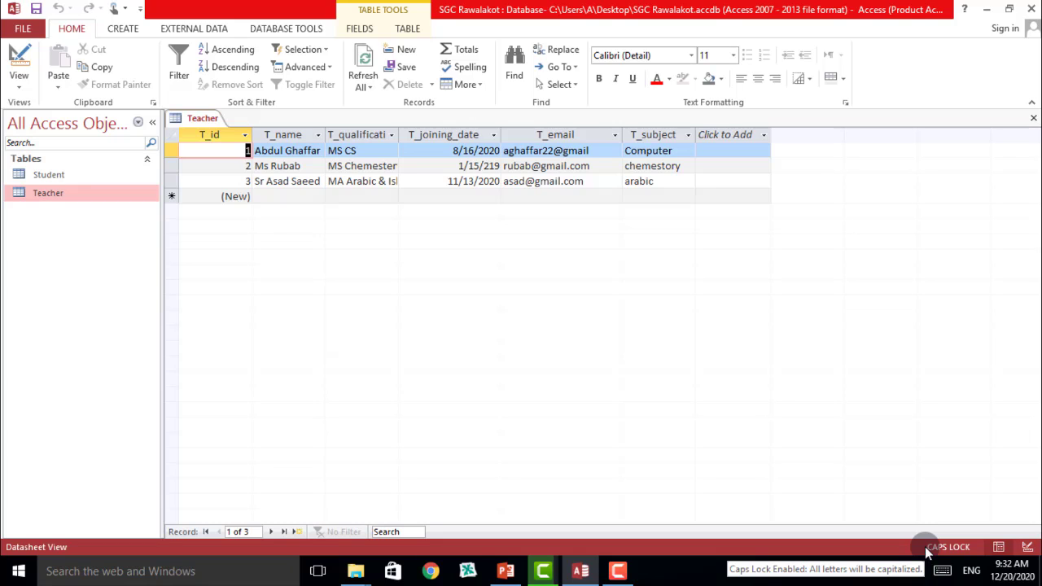
{"action": "left_click", "coordinate": [290, 207]}
{"action": "left_click", "coordinate": [313, 151]}
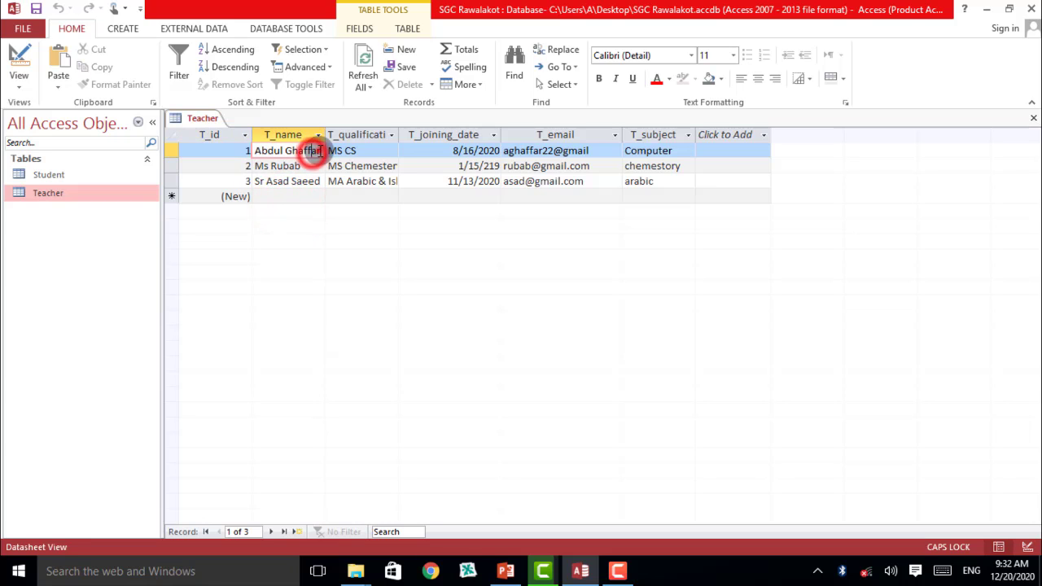
{"action": "type", "text": "D"}
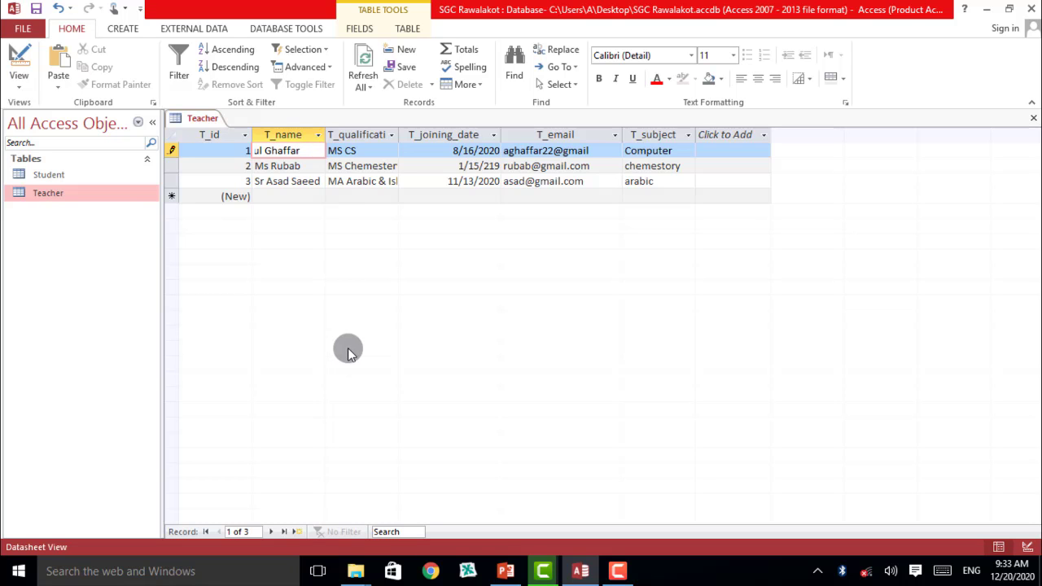
Switch to the PowerPoint presentation and start the slide show from slide 14
{"action": "left_click", "coordinate": [580, 571]}
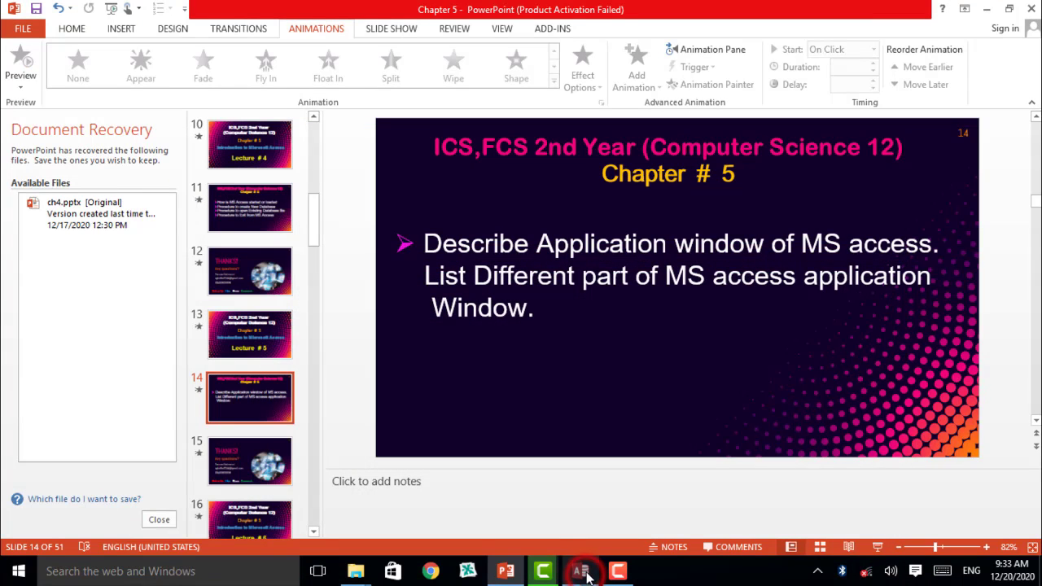
{"action": "left_click", "coordinate": [877, 546]}
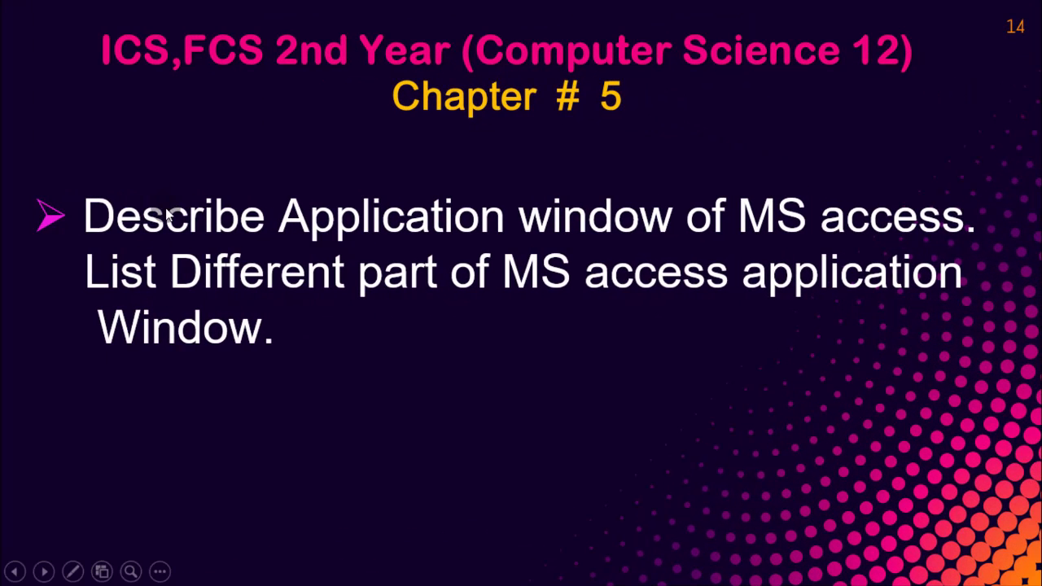